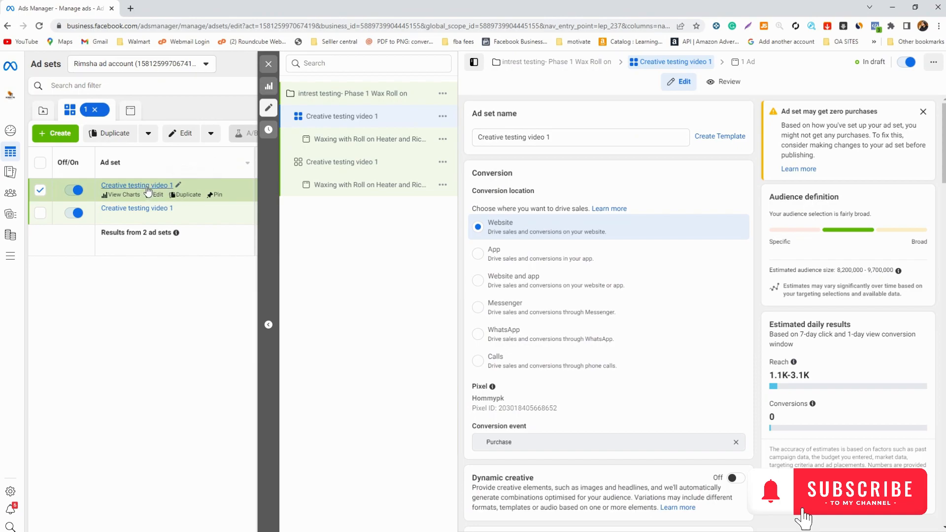
- Compare the two ad sets' settings and examine the format and ad setup of the ad in the upper ad set
click(355, 163)
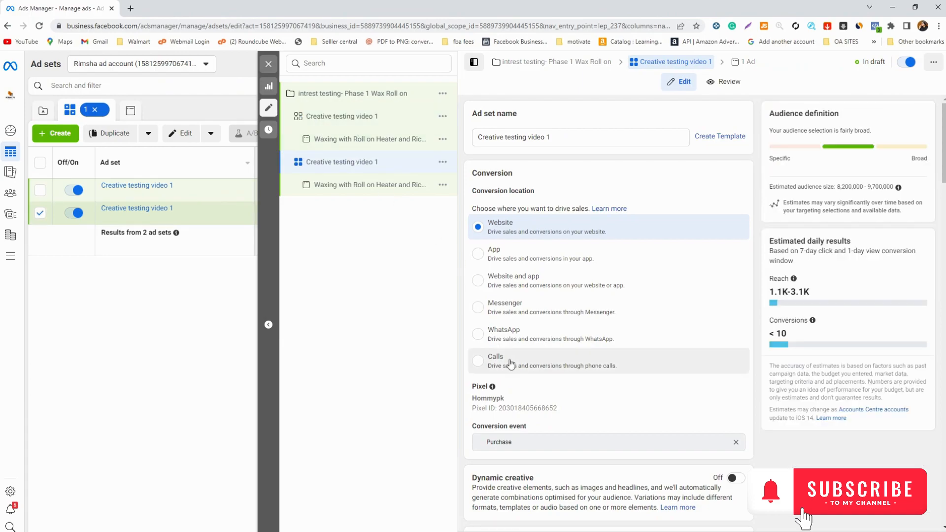
click(336, 115)
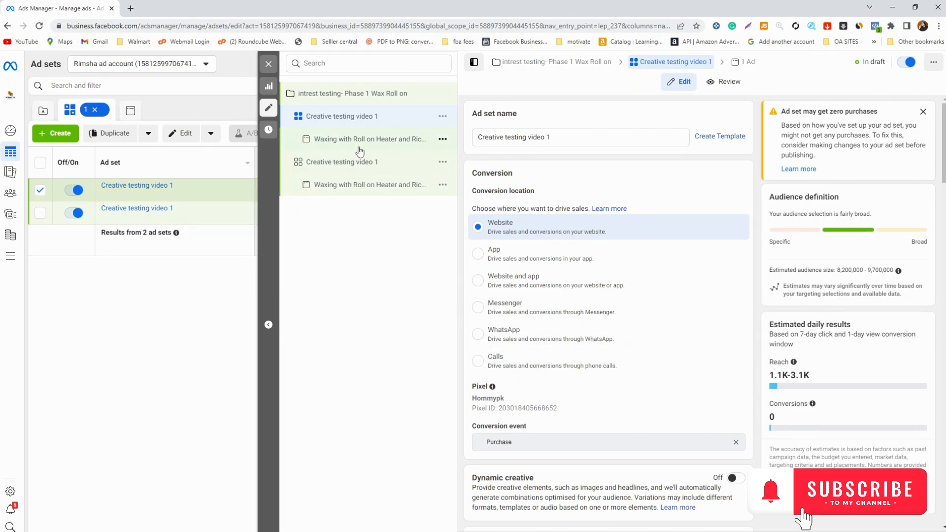
click(358, 144)
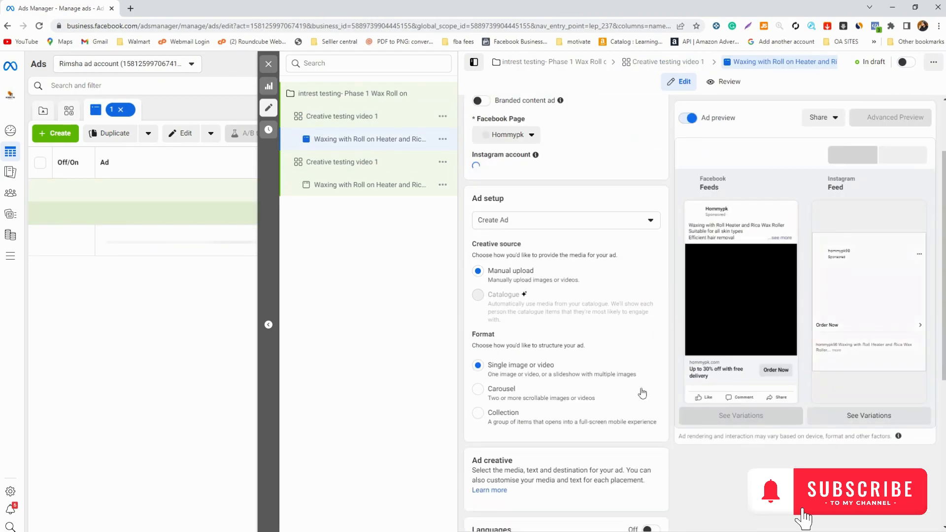
scroll(645, 389, down, 3)
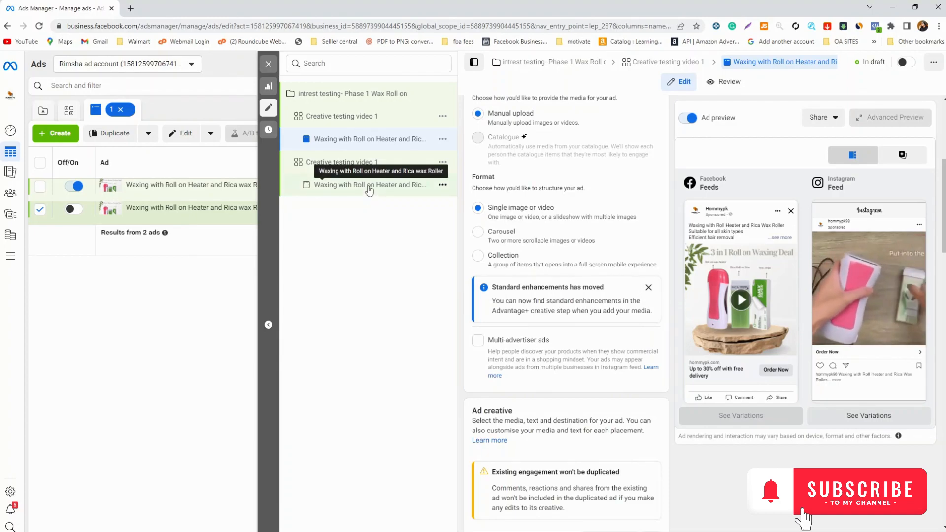
- Add the interest Waxing to the detailed targeting of the upper ad set
click(348, 117)
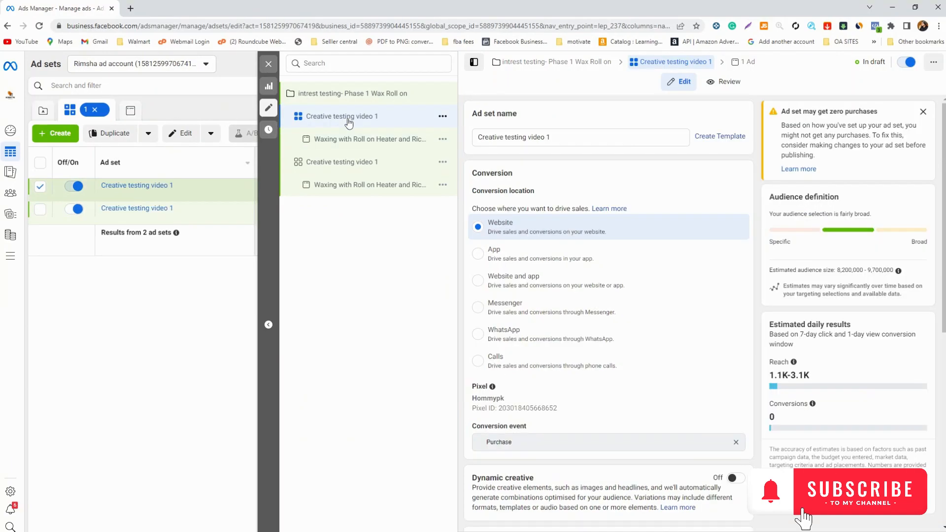
scroll(553, 374, down, 6)
scroll(553, 376, down, 8)
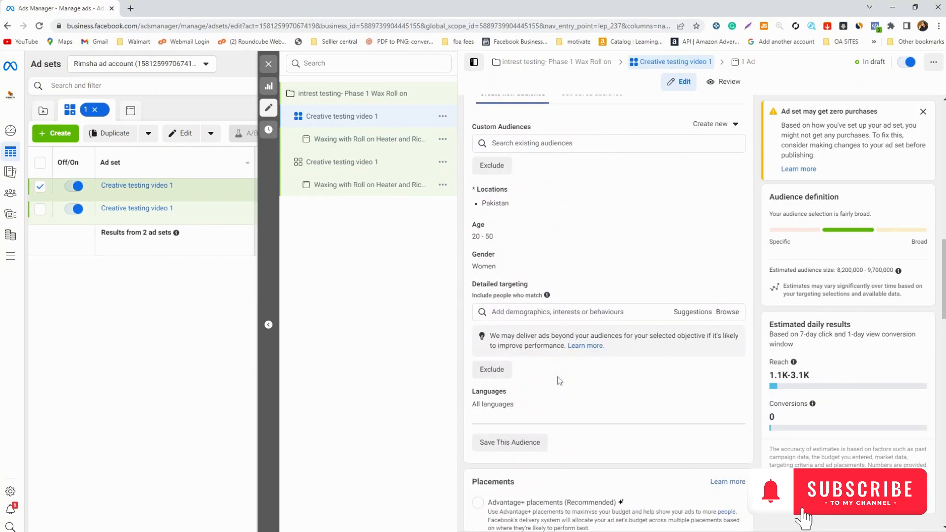
click(522, 310)
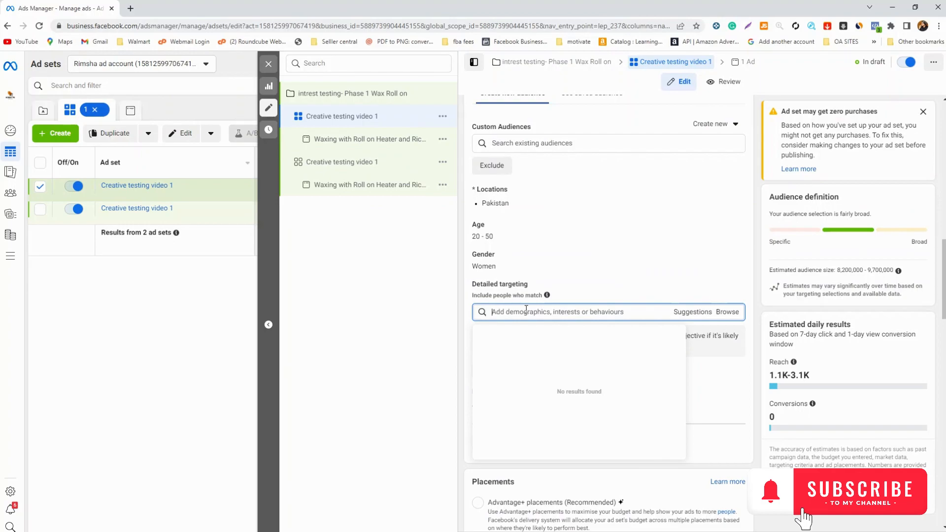
text(waxing)
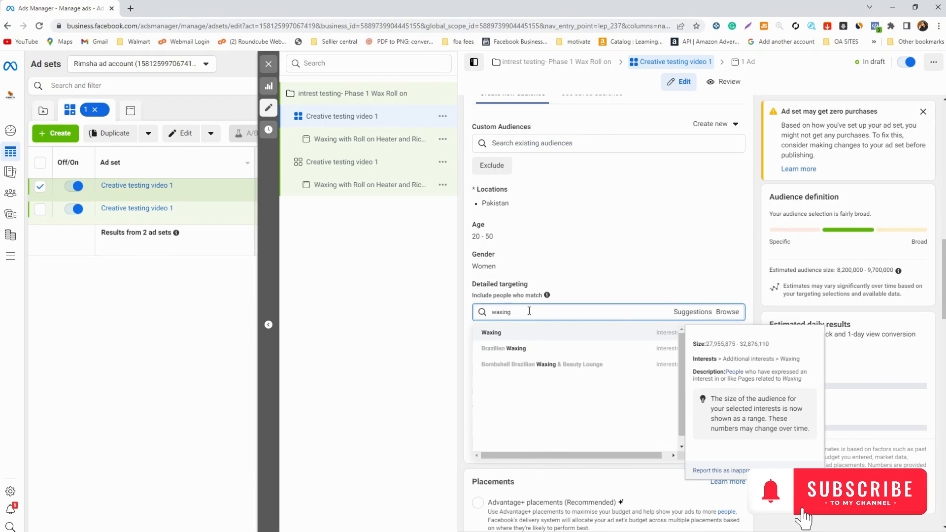
click(504, 334)
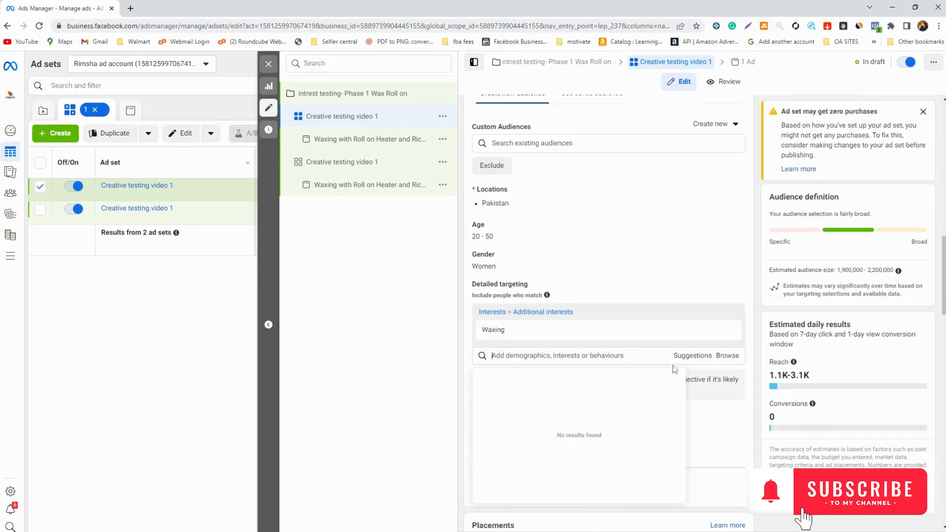
- Add the suggested interests Shaving (hair removal), Facial hair and Razor to the ad set's detailed targeting
click(692, 356)
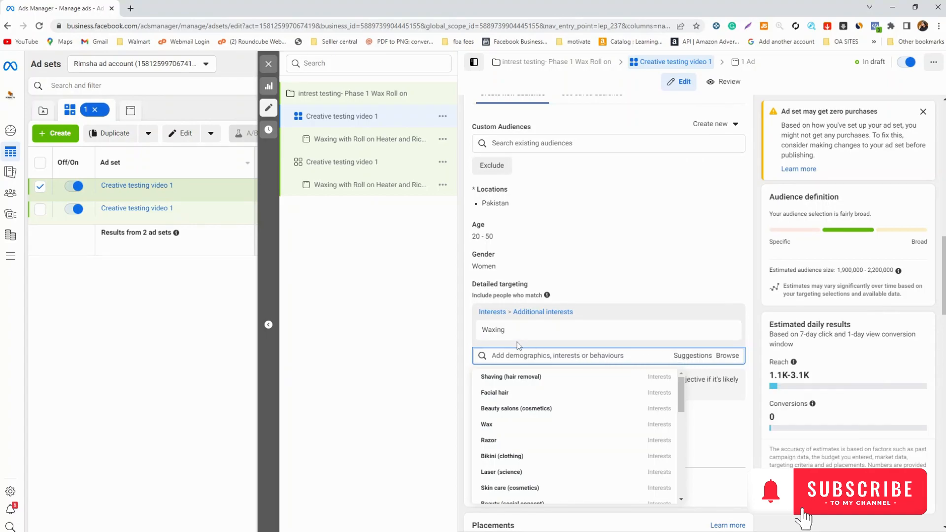
click(528, 353)
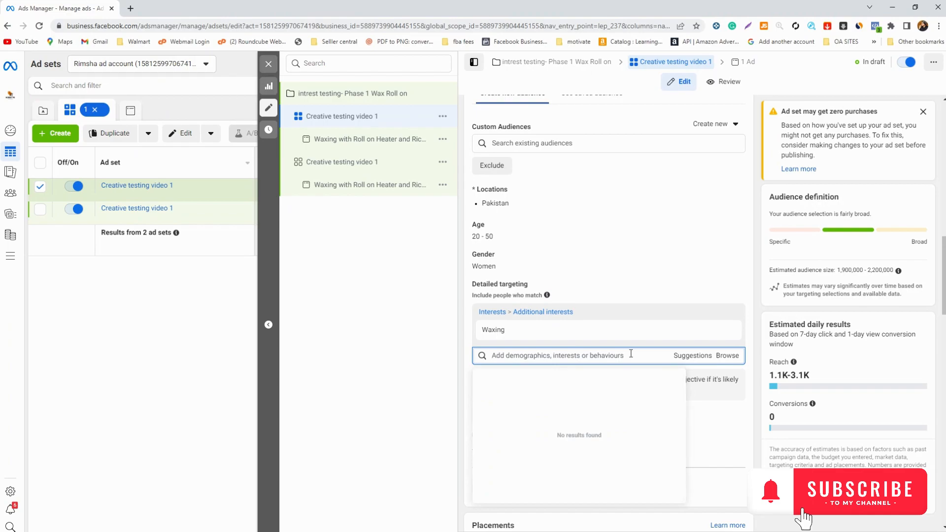
click(691, 355)
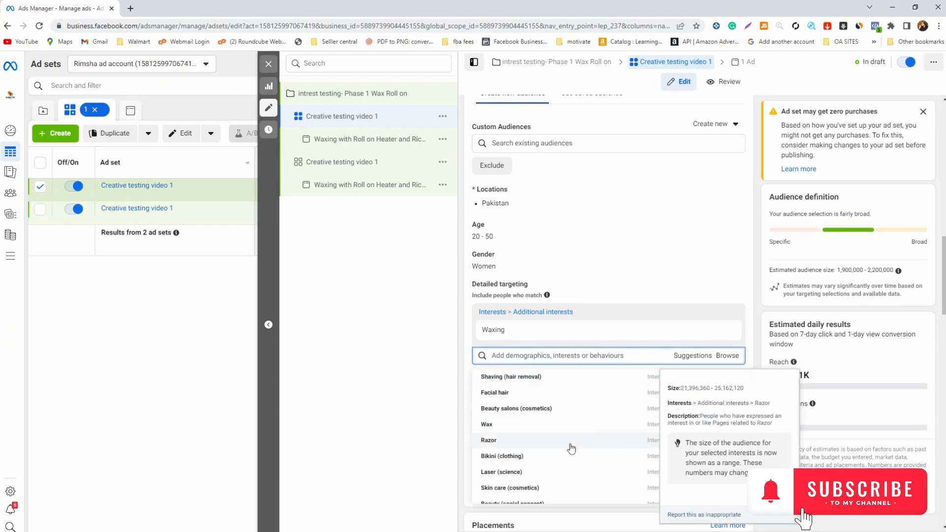
scroll(567, 463, down, 1)
scroll(564, 468, down, 3)
scroll(563, 463, up, 4)
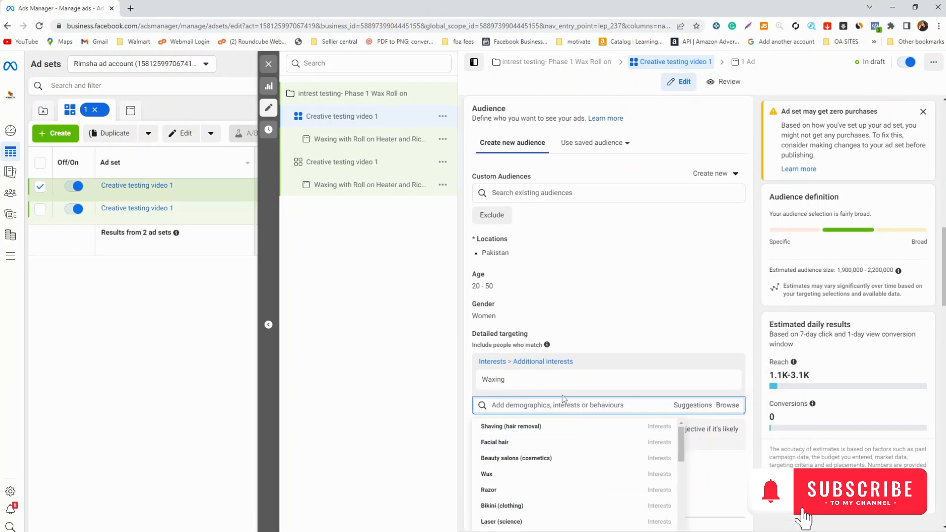
scroll(569, 429, up, 1)
click(531, 425)
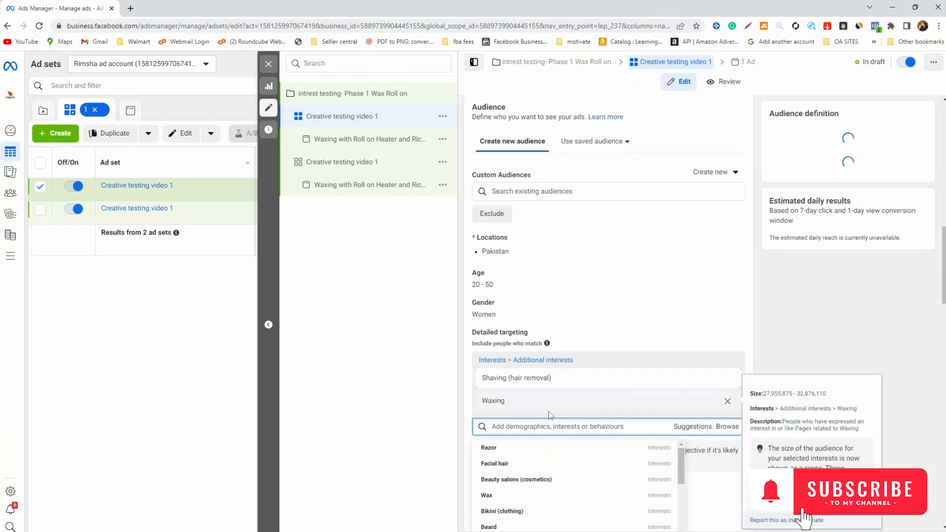
click(522, 465)
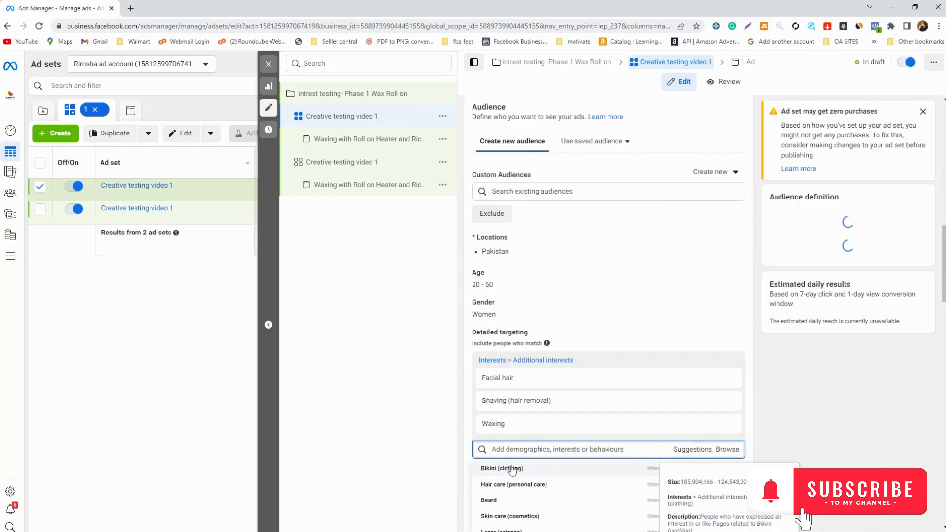
click(490, 469)
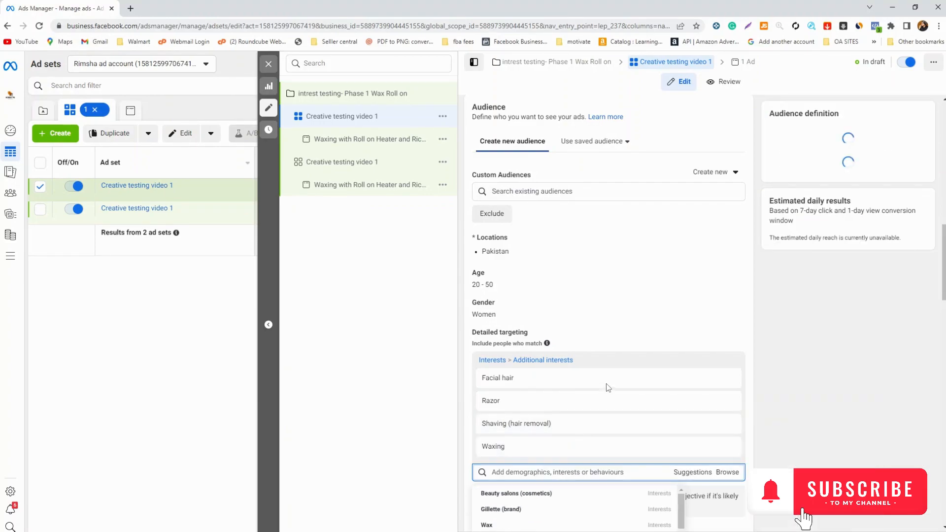
- Add Engaged shoppers from the Purchase behaviour category under Behaviours to the ad set's detailed targeting
click(727, 472)
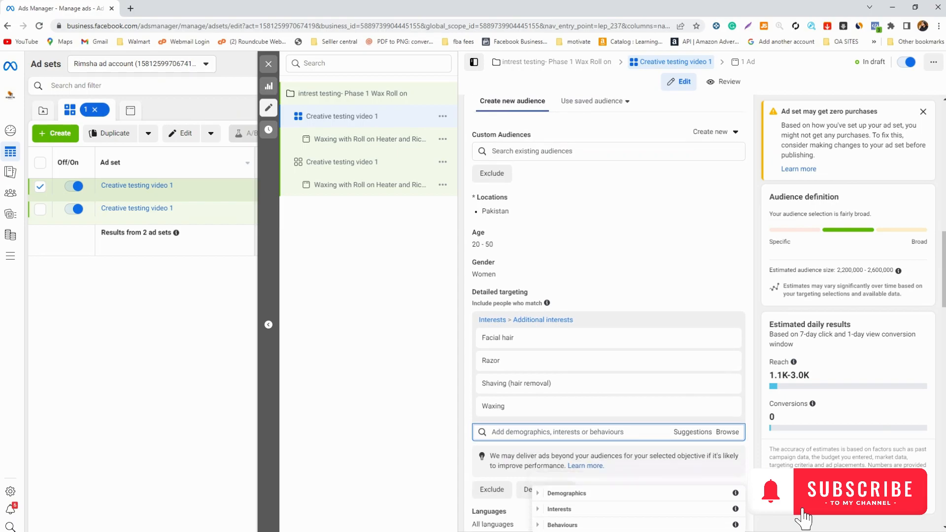
scroll(625, 529, down, 3)
click(550, 529)
scroll(632, 522, down, 2)
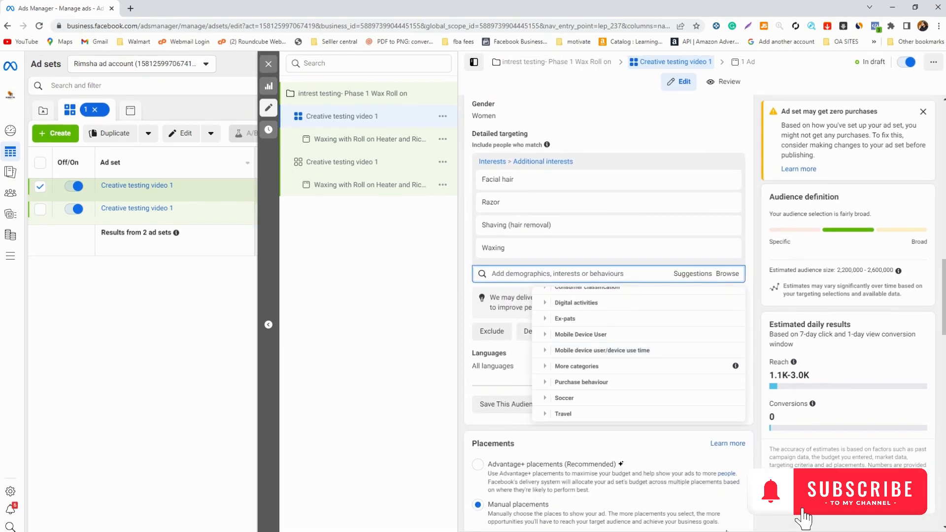
click(567, 389)
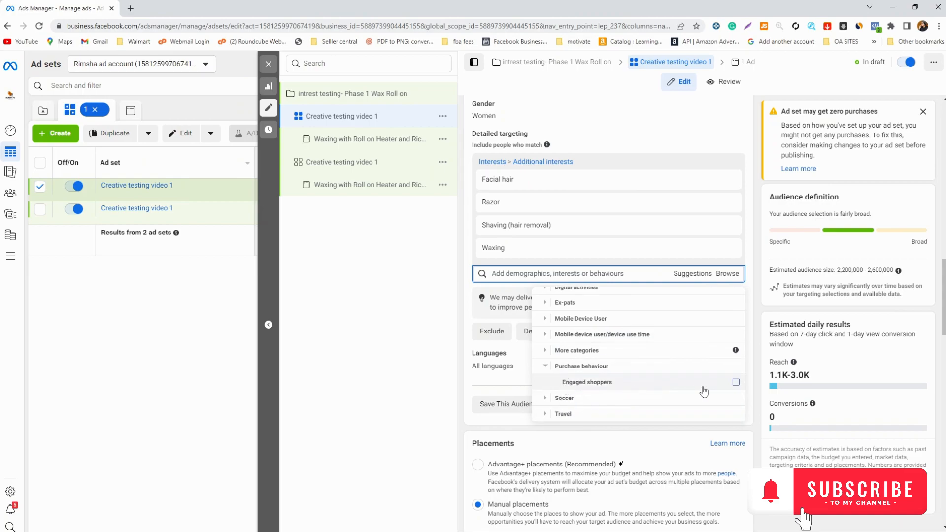
click(735, 381)
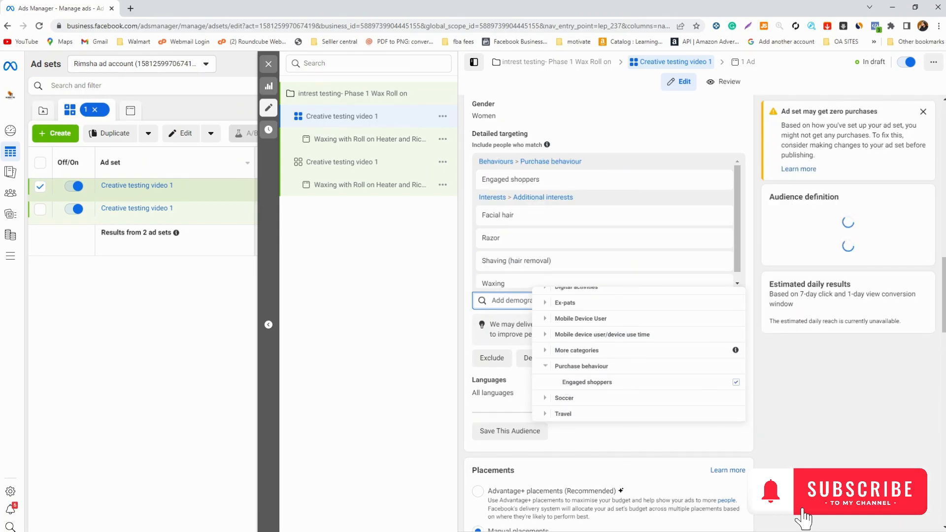
click(688, 475)
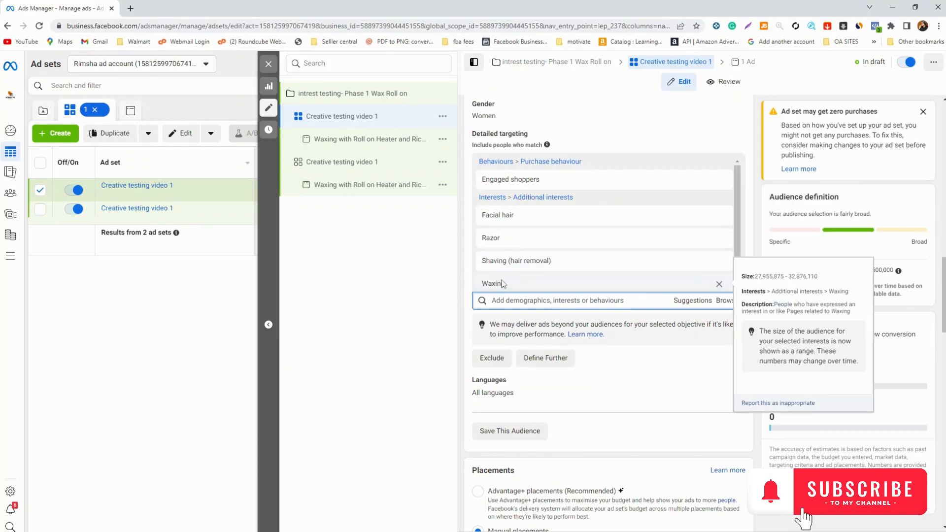
- Examine the lower ad set's ad, from its format and creative through its destination and tracking settings
click(356, 187)
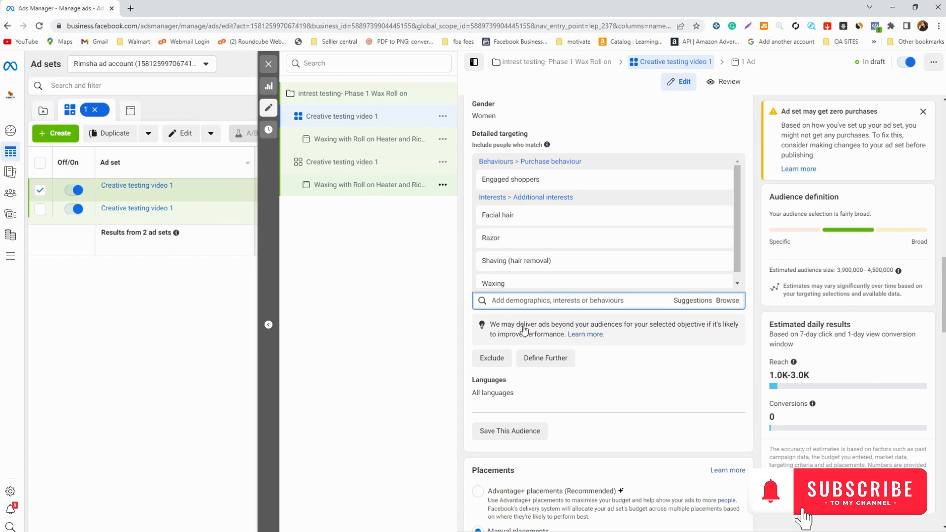
scroll(541, 385, down, 5)
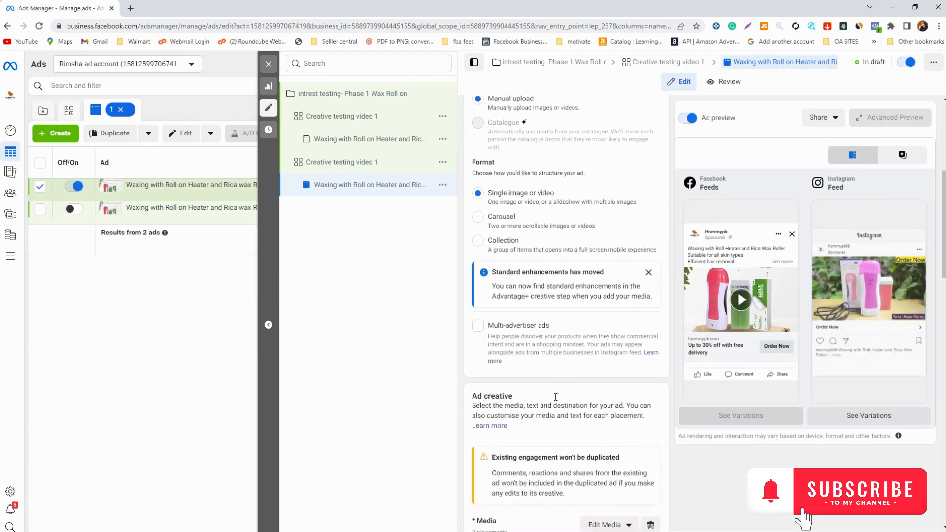
scroll(555, 397, down, 12)
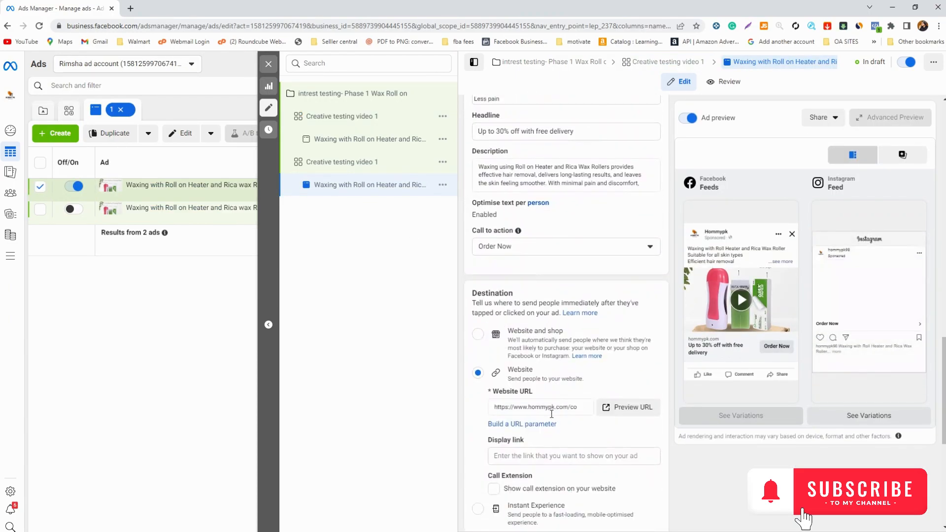
scroll(551, 414, down, 6)
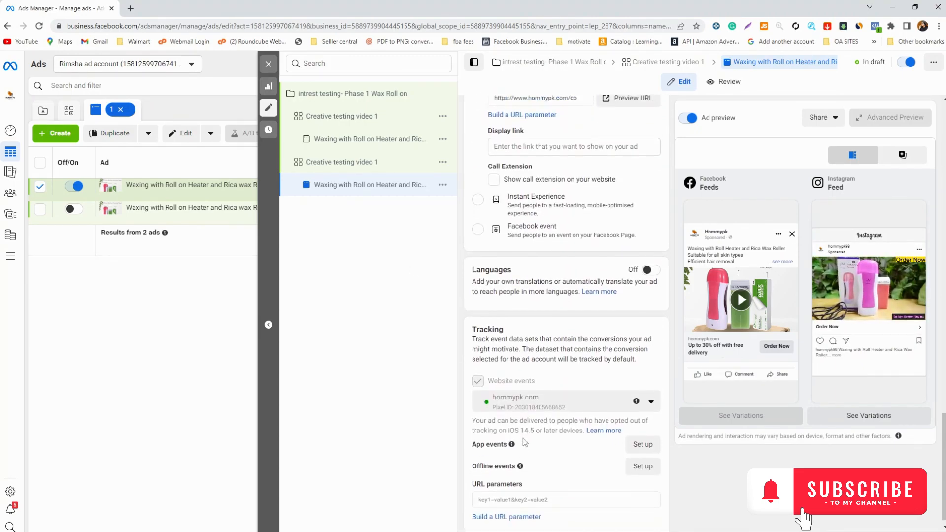
- Examine the lower ad set's budget, schedule, audience, detailed targeting and manual placements
click(340, 170)
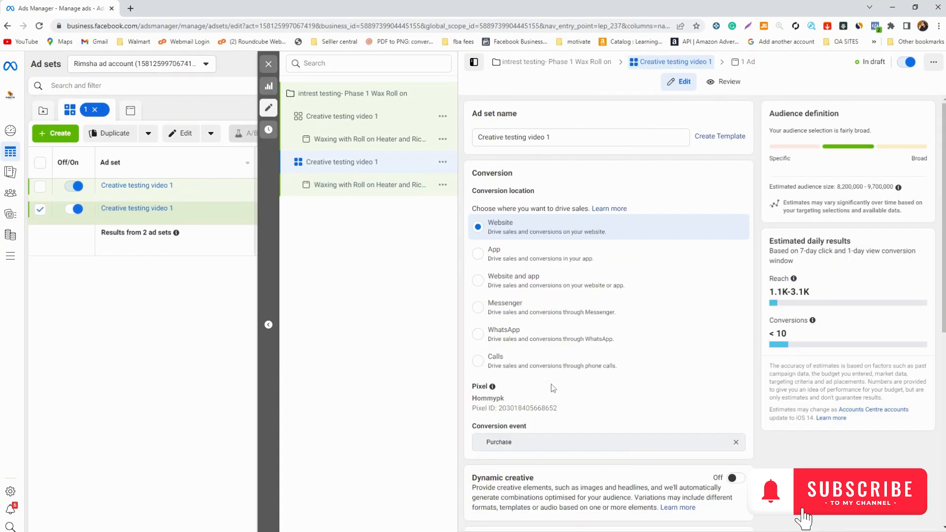
scroll(554, 394, down, 10)
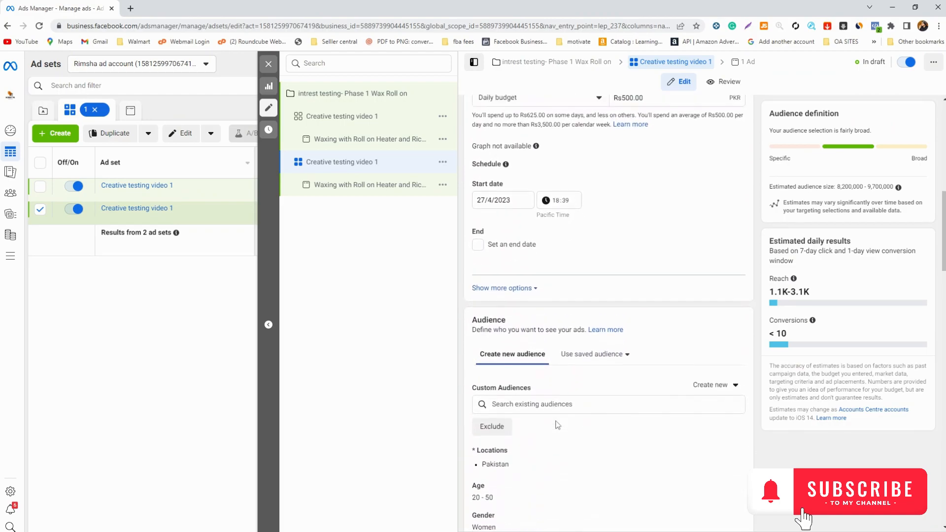
scroll(557, 425, down, 6)
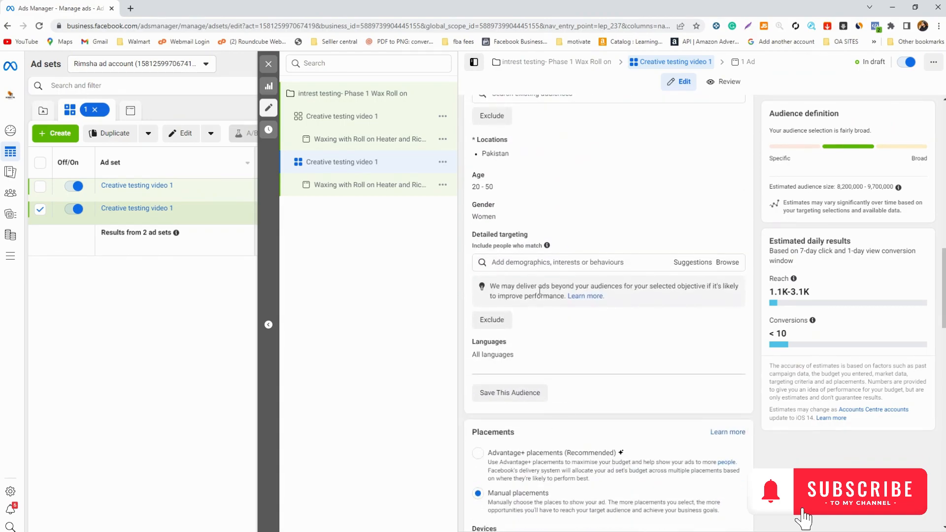
click(518, 261)
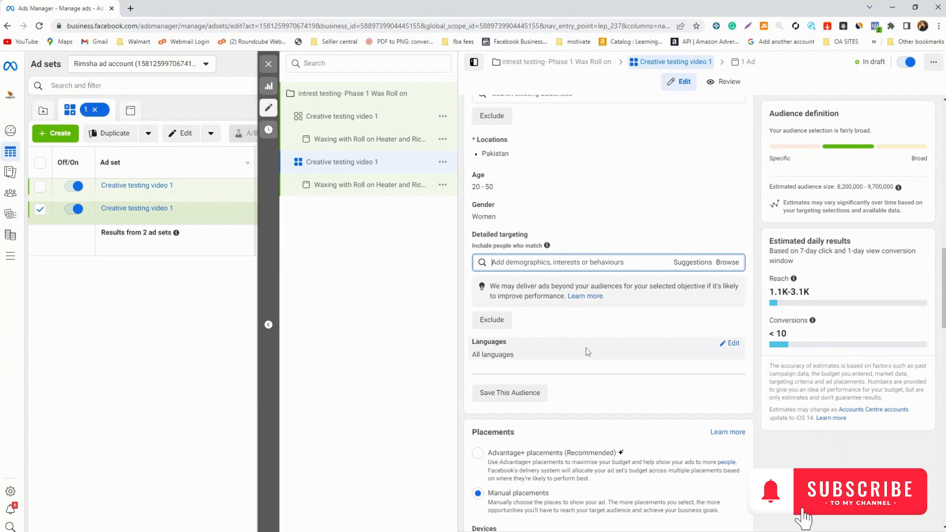
scroll(586, 347, up, 2)
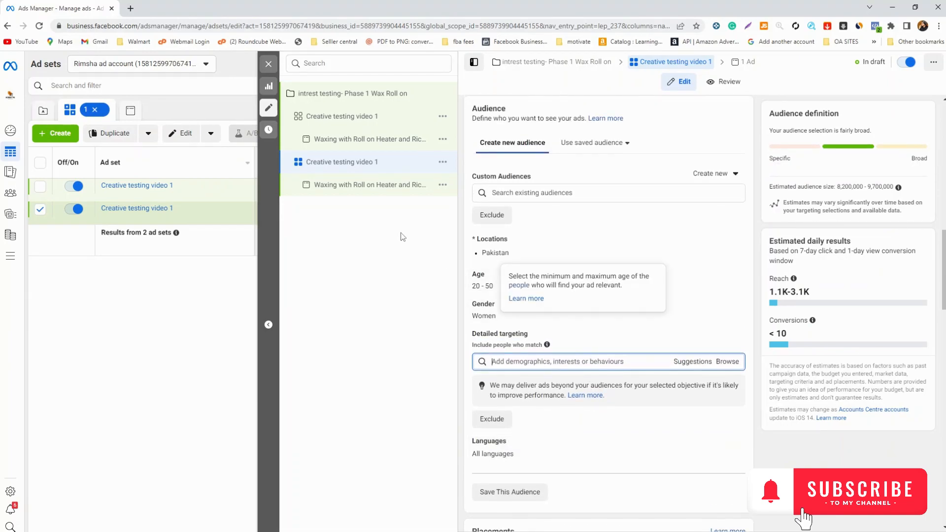
scroll(610, 507, down, 7)
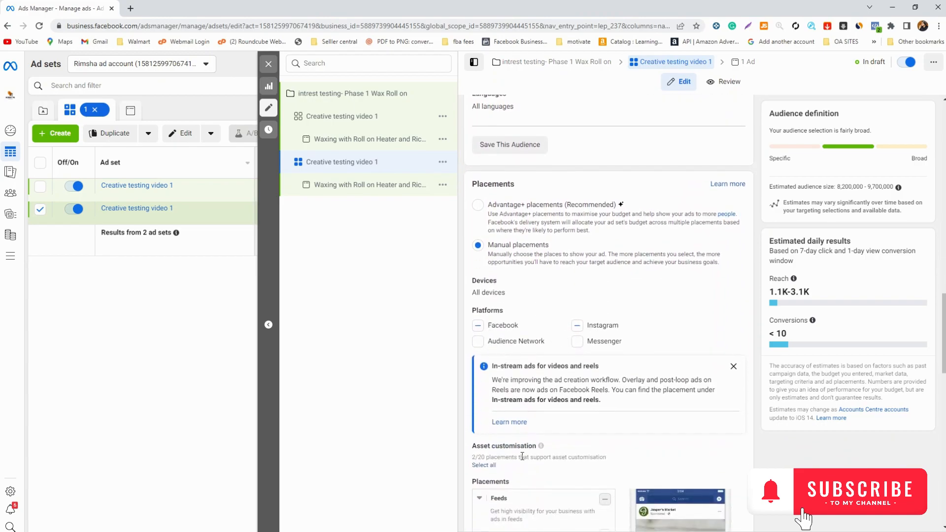
scroll(522, 456, down, 1)
scroll(522, 456, down, 4)
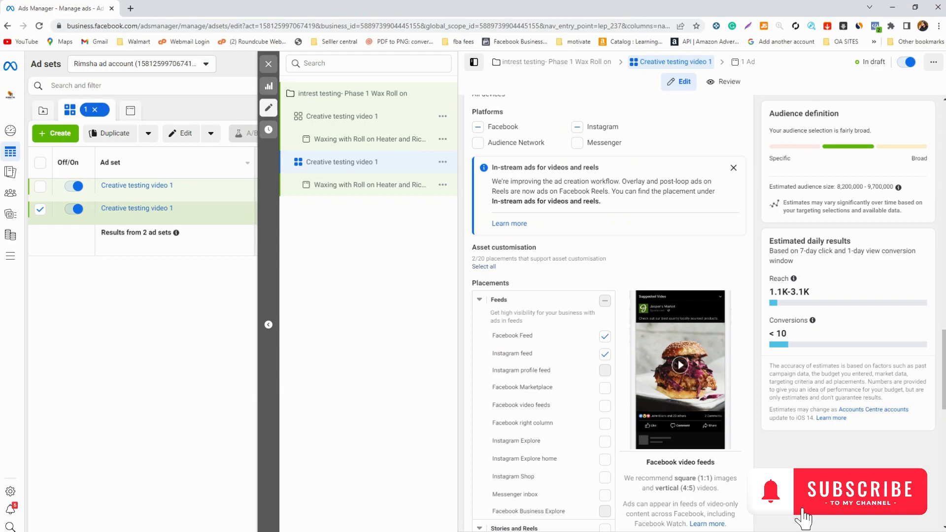
- Close the ad set editor without publishing the drafts, return to the campaign list and clear the ad set selection
click(268, 64)
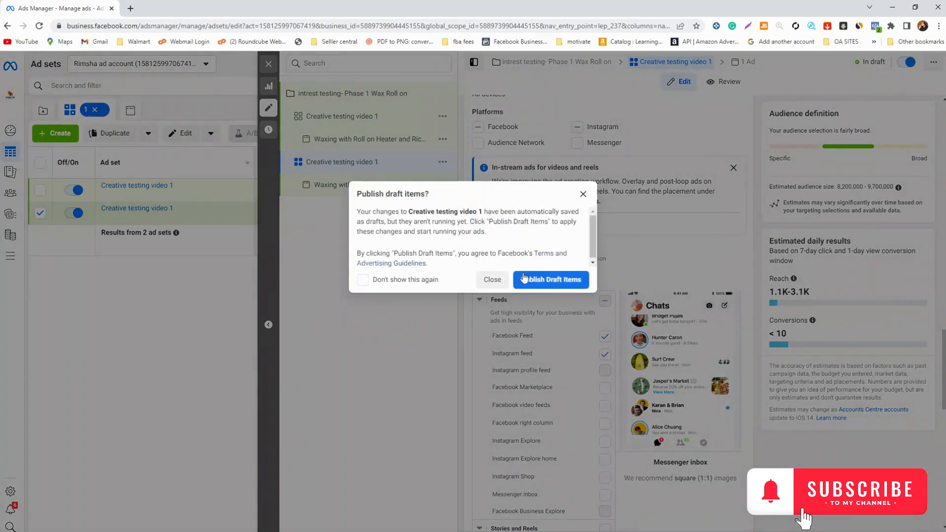
click(501, 279)
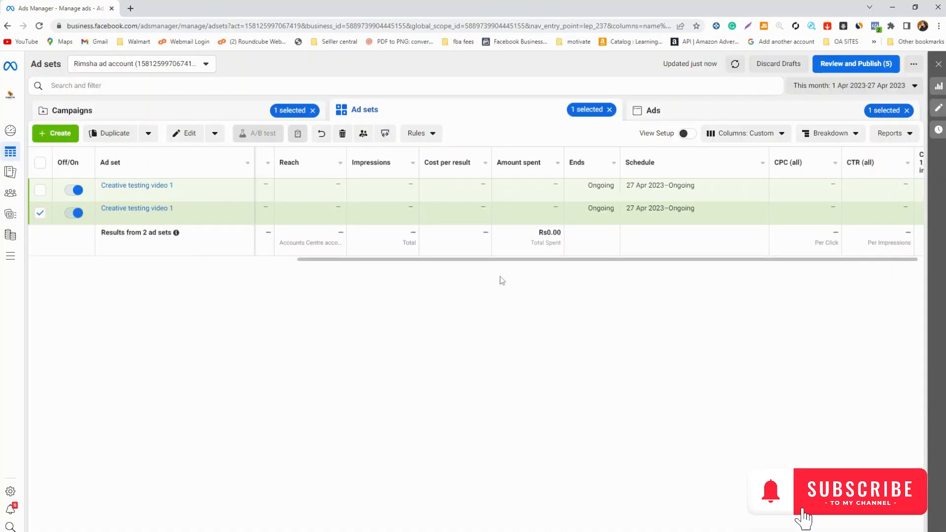
click(314, 116)
click(609, 110)
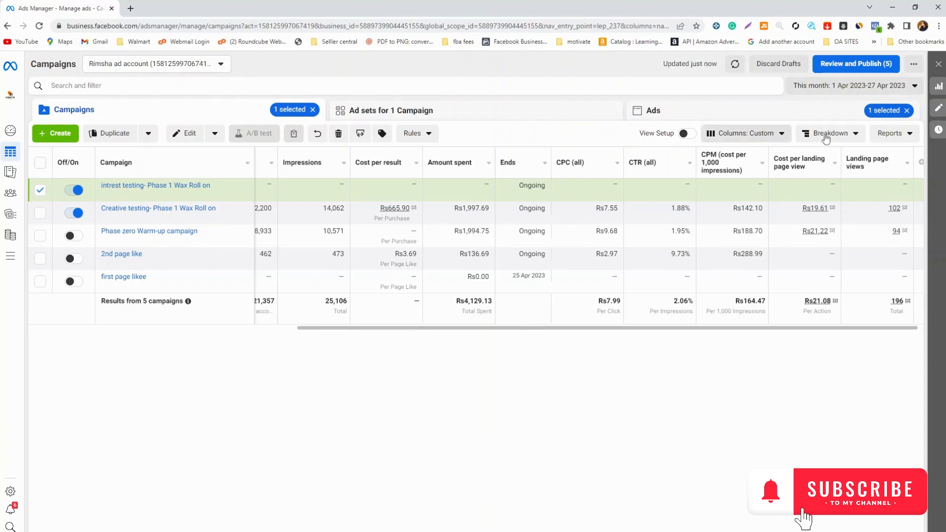
- Clear the remaining ad and campaign selections in the campaign list
click(906, 110)
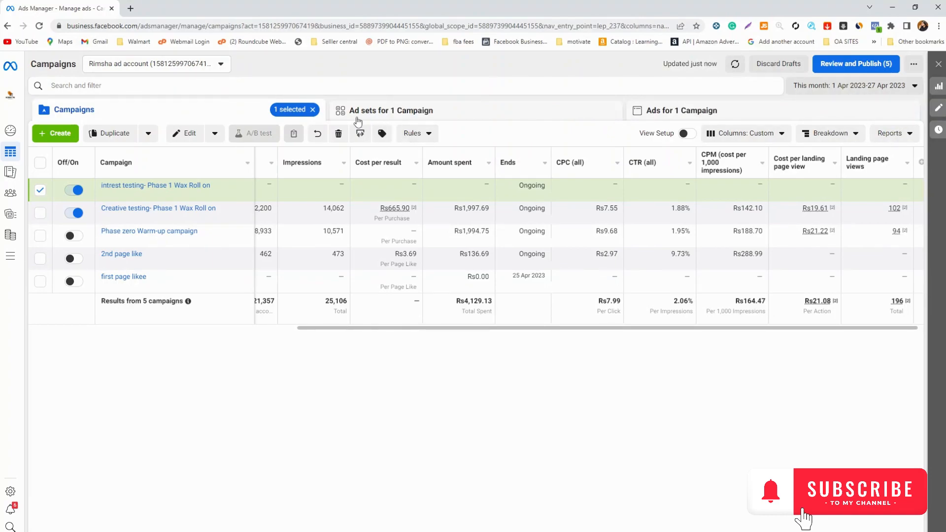
click(312, 110)
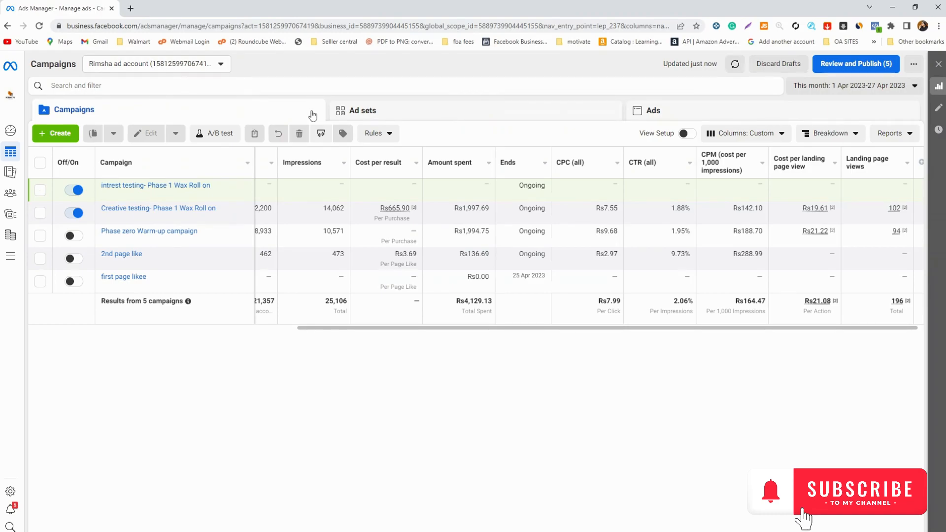
- Switch to Calculator, work out a 15% deduction from 2000 and clear the calculation
click(413, 531)
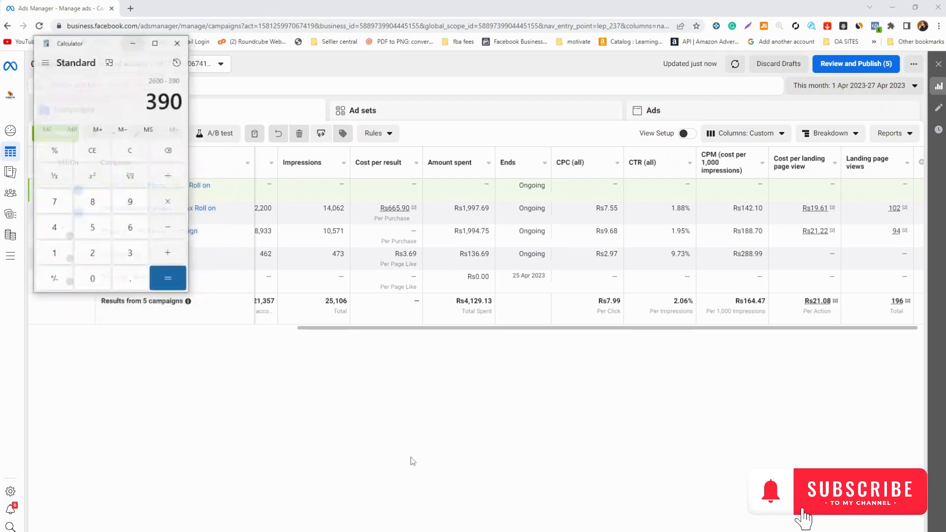
click(113, 144)
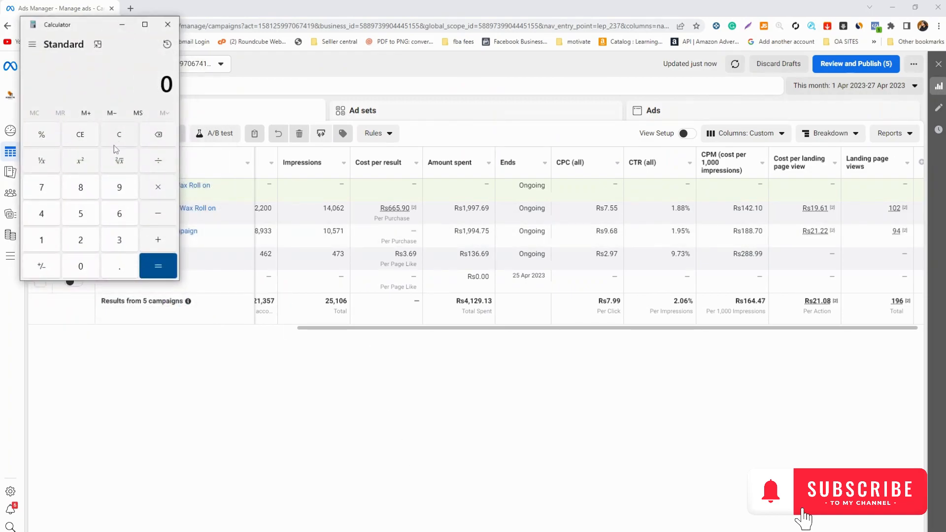
click(84, 244)
click(83, 268)
click(83, 268)
click(92, 268)
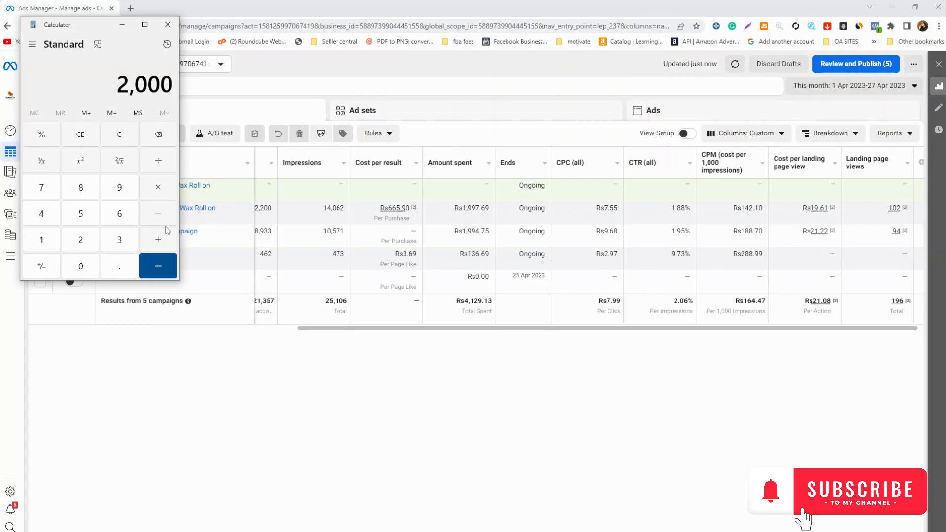
click(151, 220)
click(45, 242)
click(80, 217)
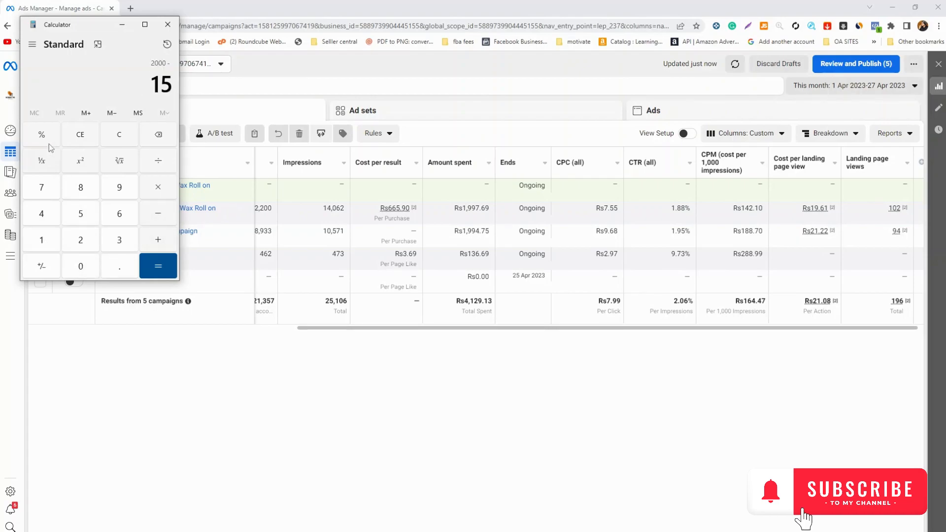
click(44, 137)
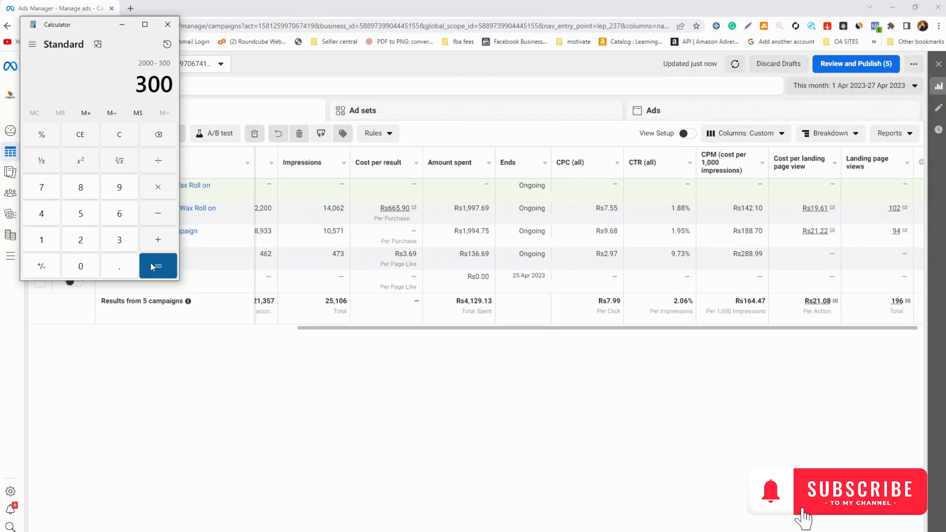
click(120, 135)
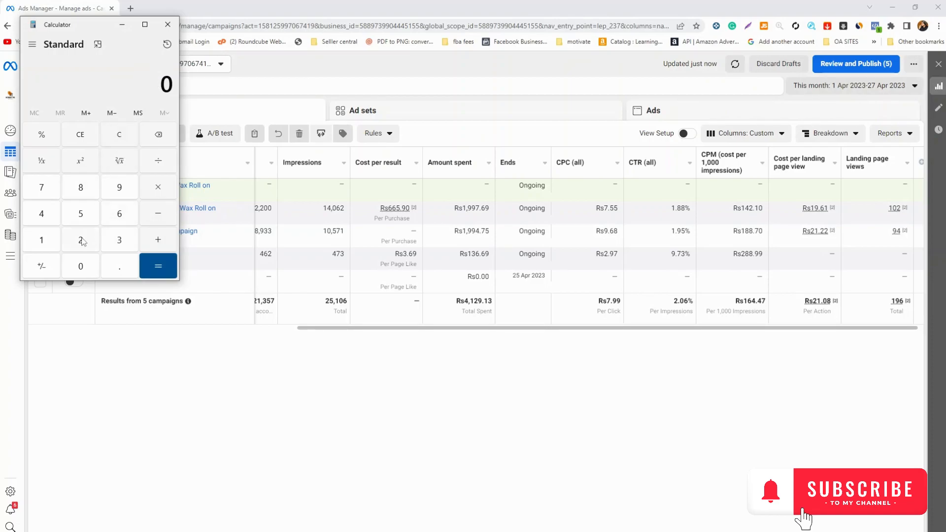
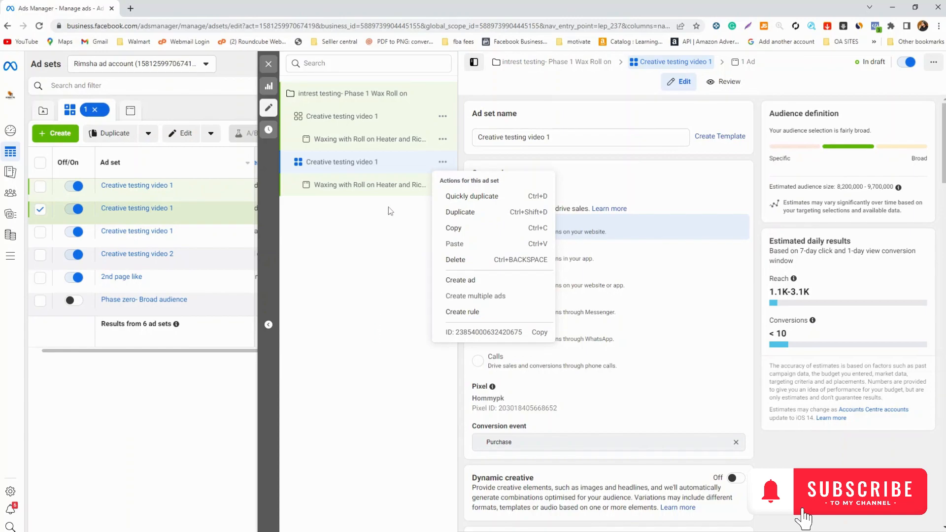
- Quickly duplicate the lower Creative testing video 1 ad set within the interest-testing campaign
click(398, 238)
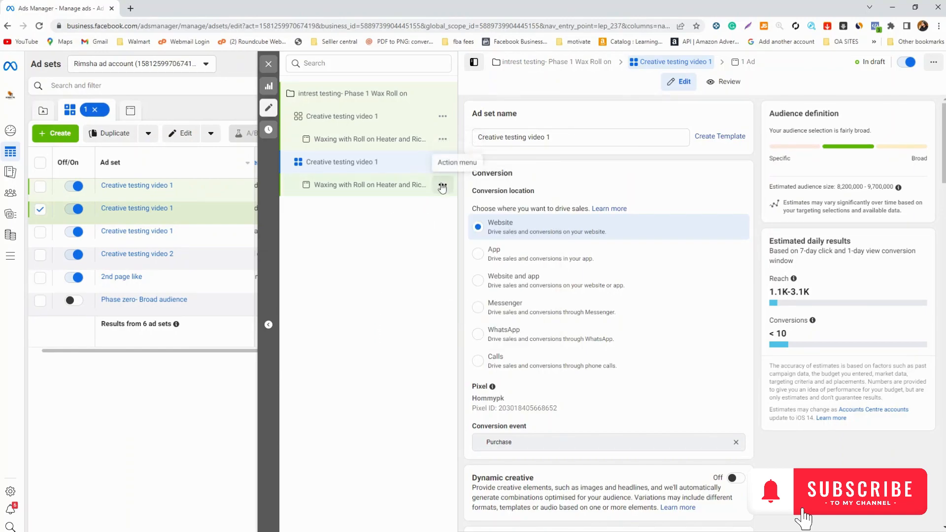
click(441, 163)
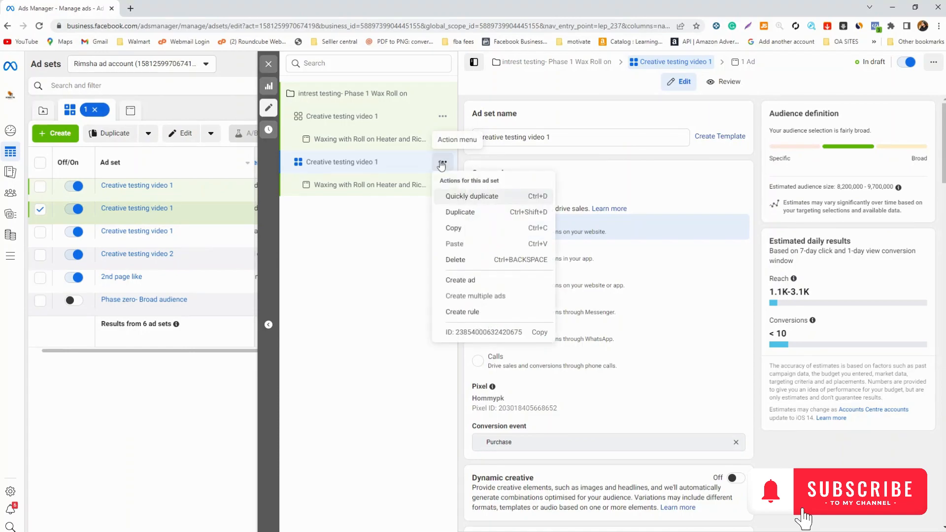
click(459, 196)
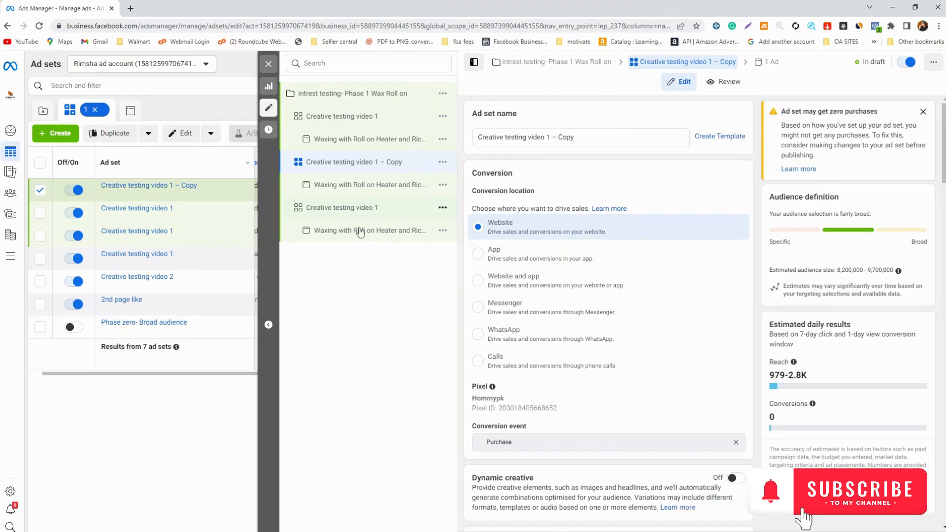
- View the ad under the lowest ad set and close the editor without publishing the draft items
click(358, 218)
click(360, 231)
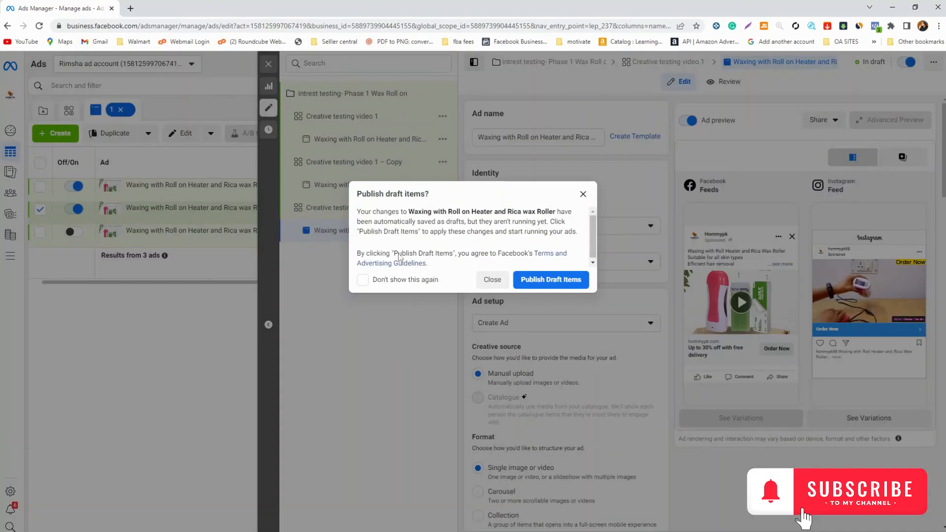
click(493, 281)
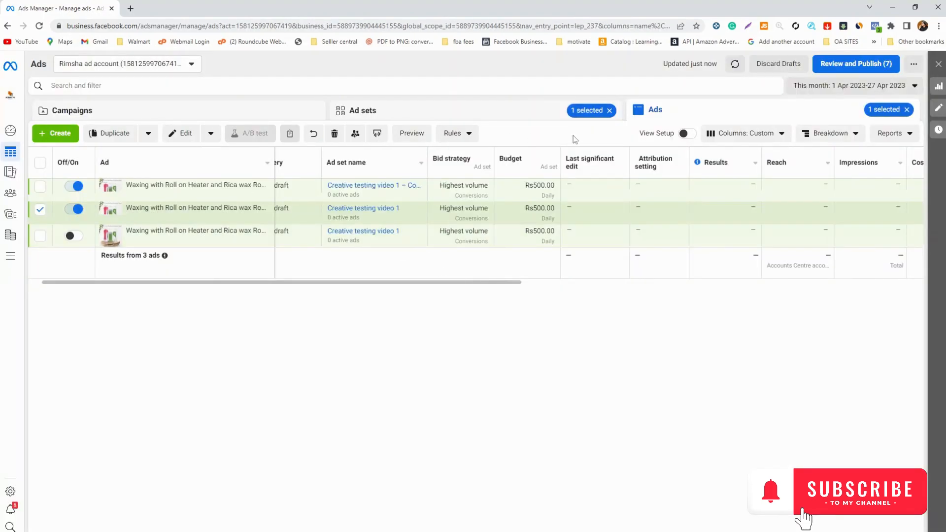
- Clear the ad and ad set selections and show the full list of ad sets
click(607, 118)
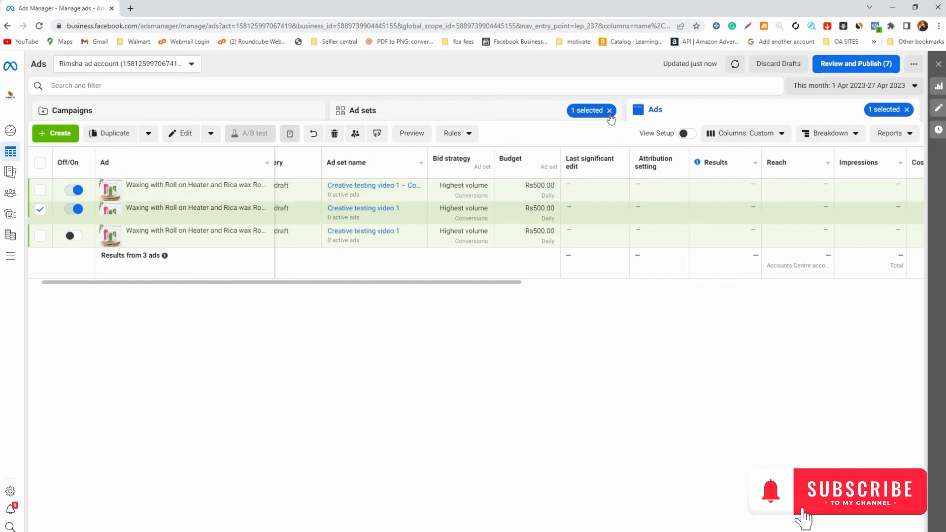
click(907, 110)
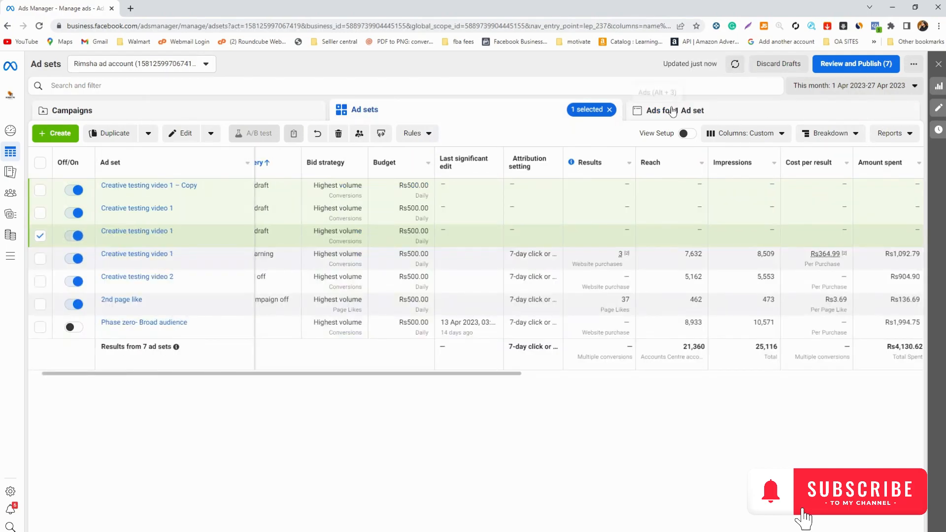
click(609, 110)
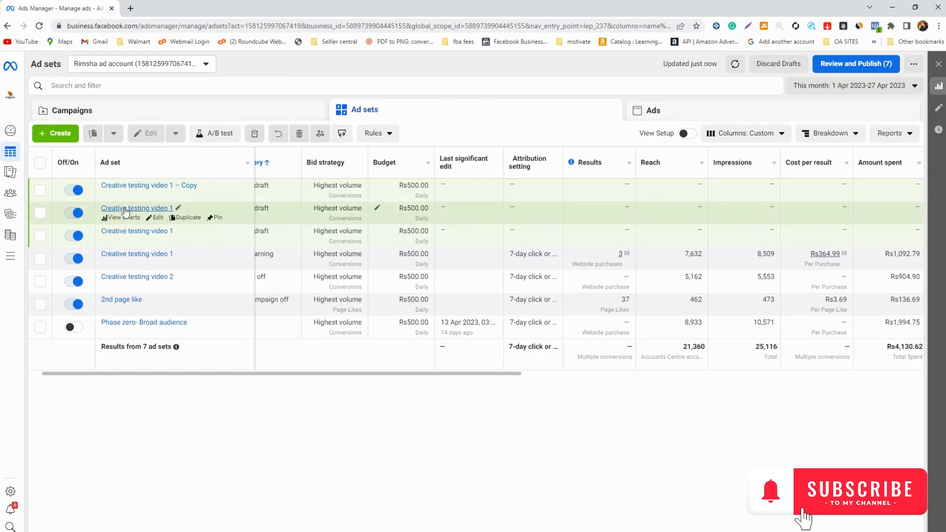
- Open the Creative testing video 1 – Copy ad set for editing, review it and close the editor without publishing the drafts
mouse_move(118, 193)
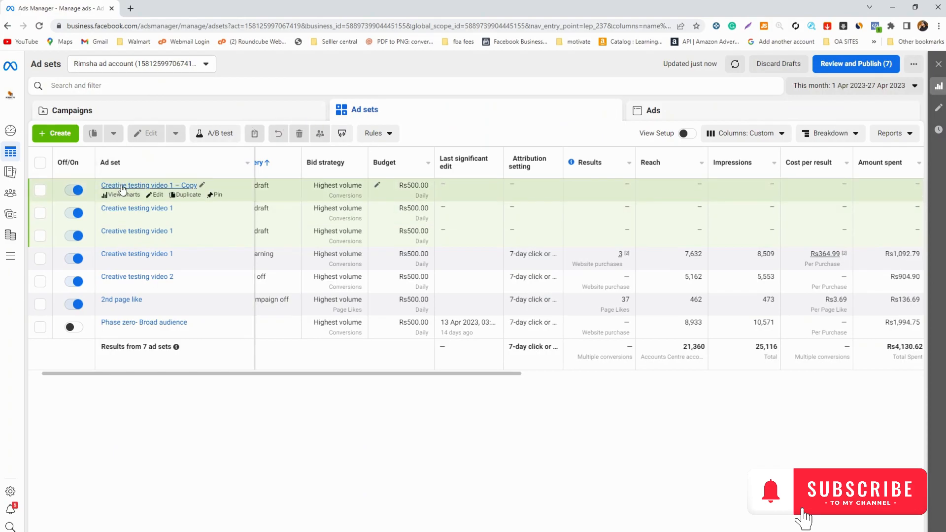
click(156, 195)
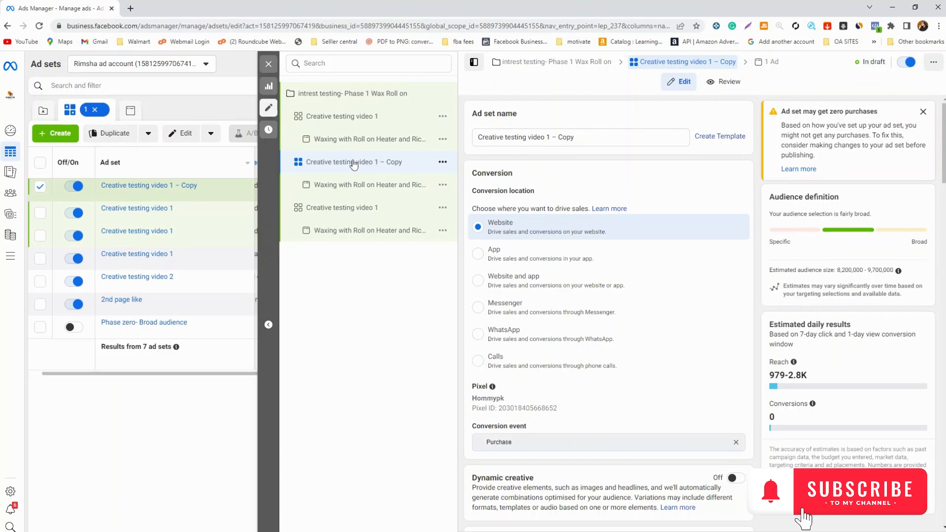
click(268, 63)
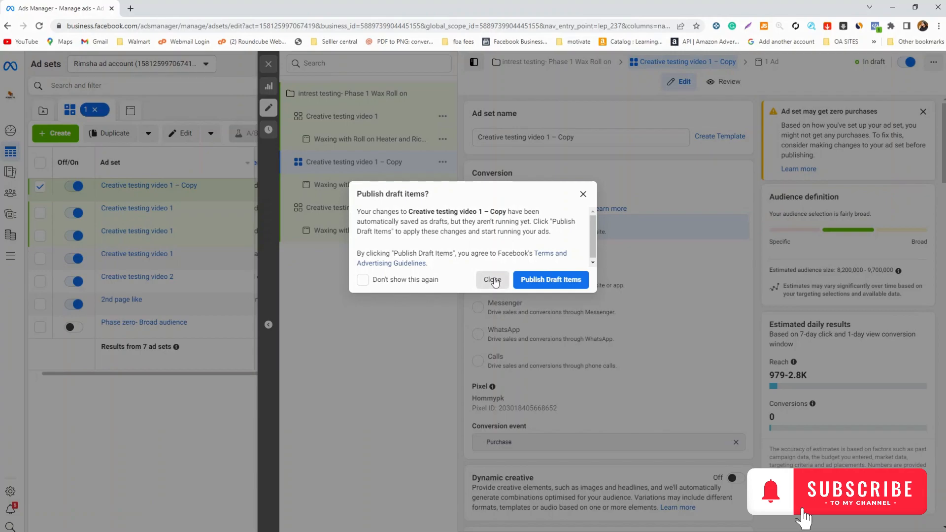
click(582, 193)
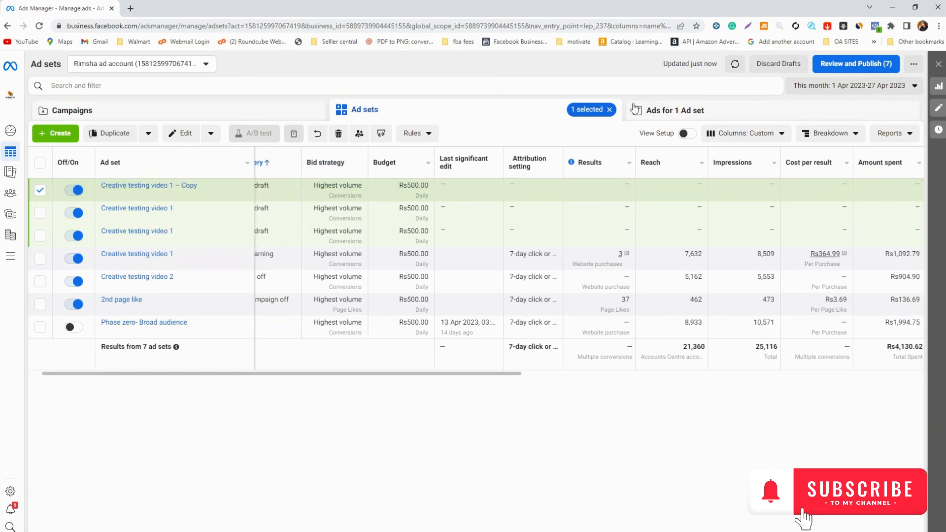
- Clear the ad set selection and return to the full campaign list
click(609, 110)
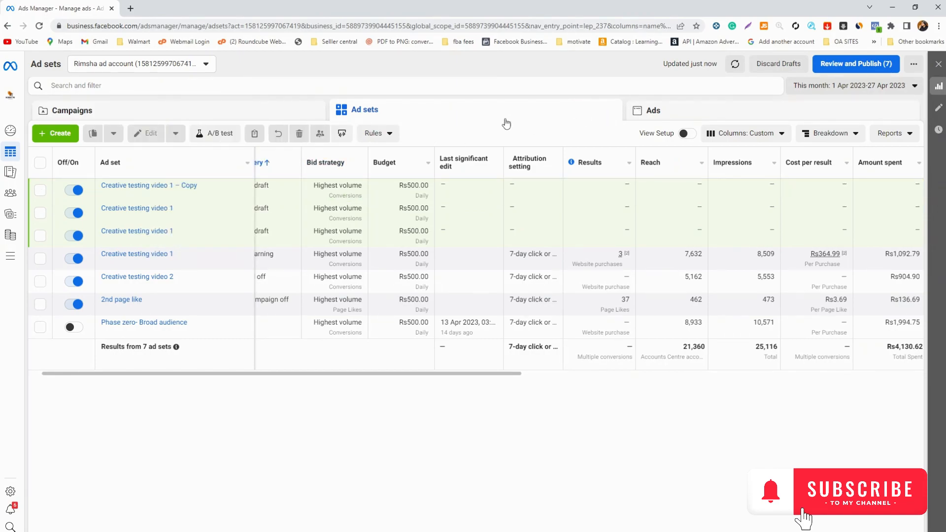
click(278, 119)
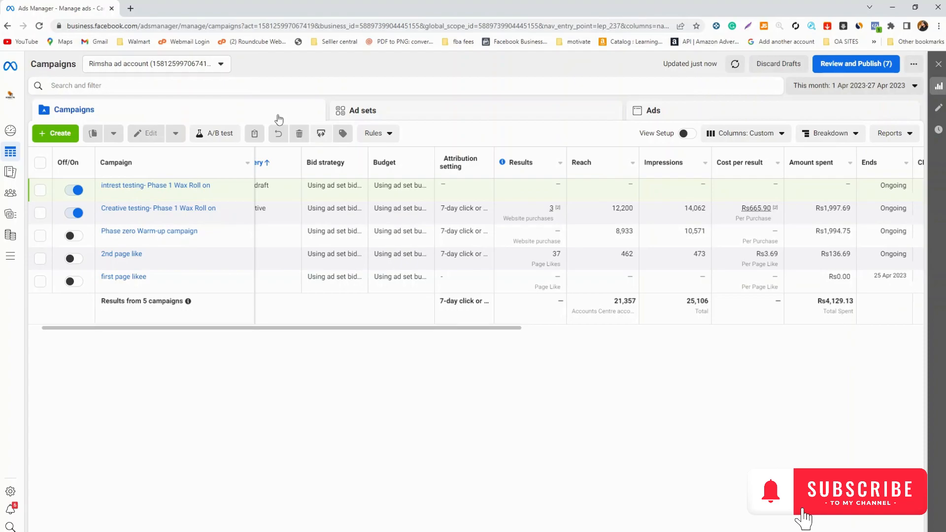
mouse_move(192, 188)
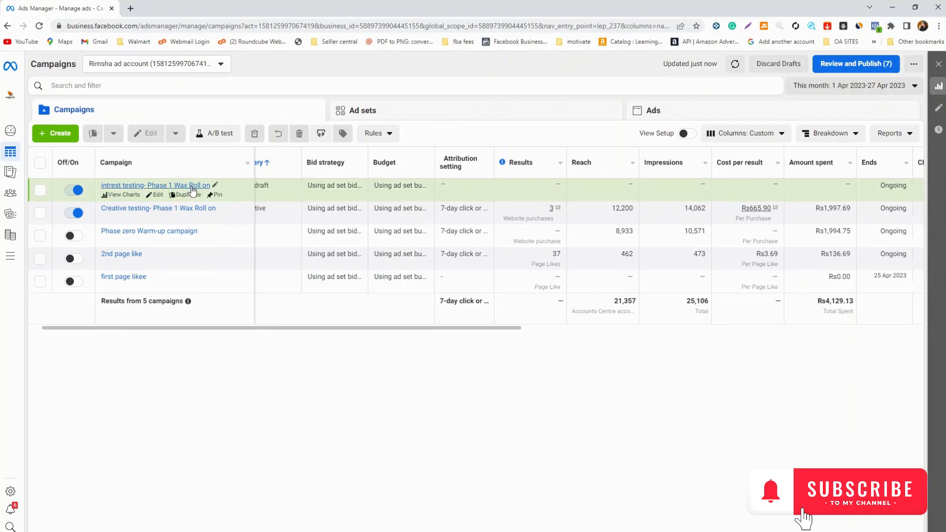